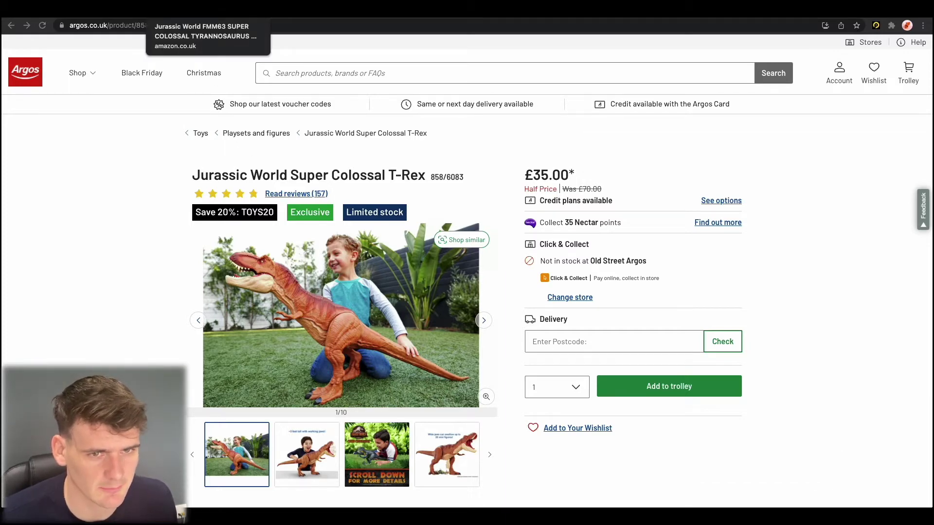
# Move from the £35.00 Argos T-Rex page to the T-Rex's Amazon listing
pyautogui.click(161, 9)
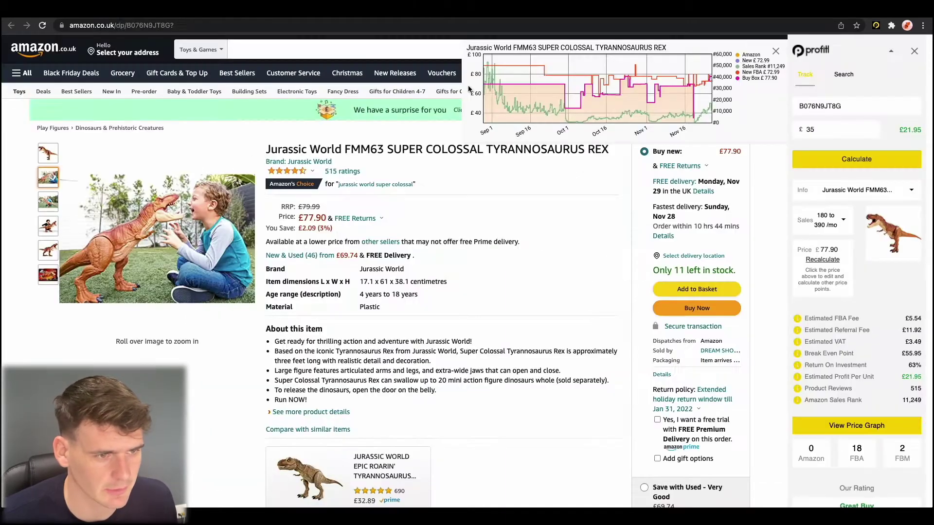
# Close the T-Rex price graph and scroll to Profitl's fees and £21.95 profit estimate
pyautogui.click(776, 54)
pyautogui.scroll(-1, 834, 228)
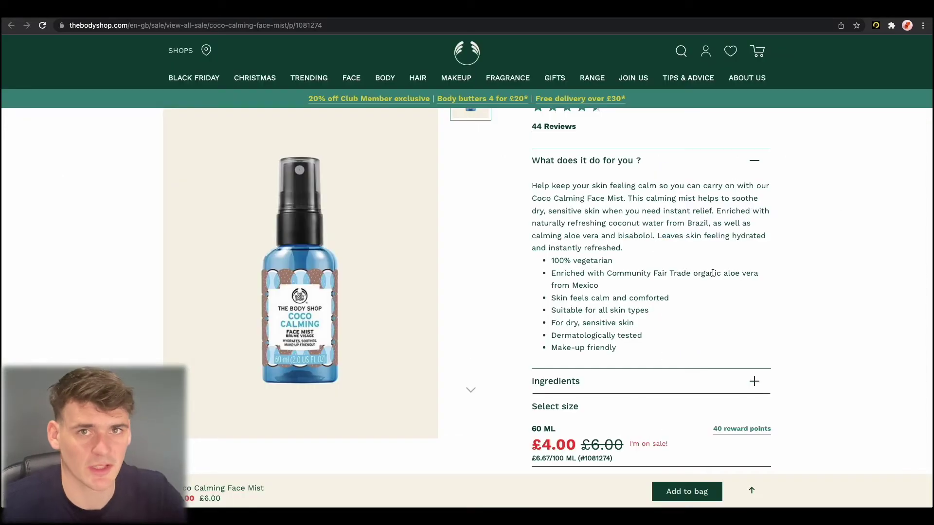
# Review the £4.00 Coco Calming Face Mist page, then switch to its £8.54 Amazon listing
pyautogui.scroll(3, 712, 273)
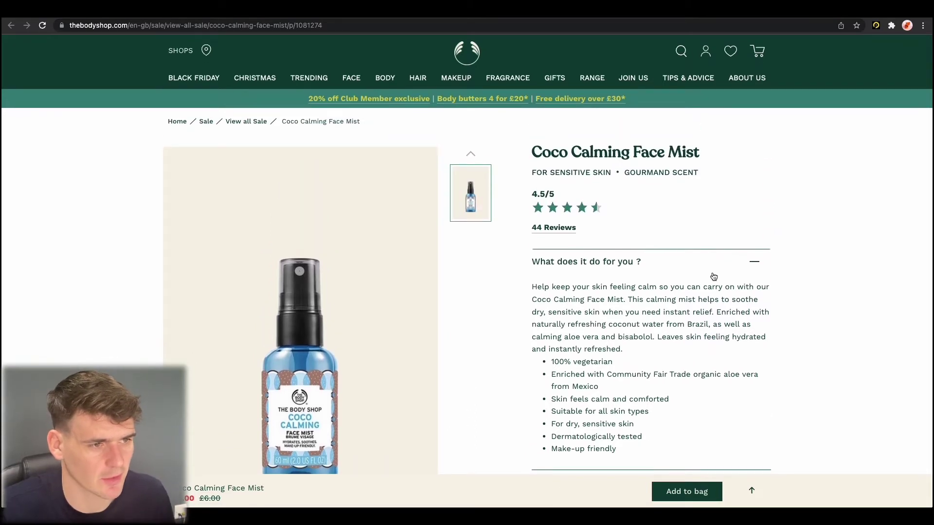
pyautogui.scroll(-4, 714, 277)
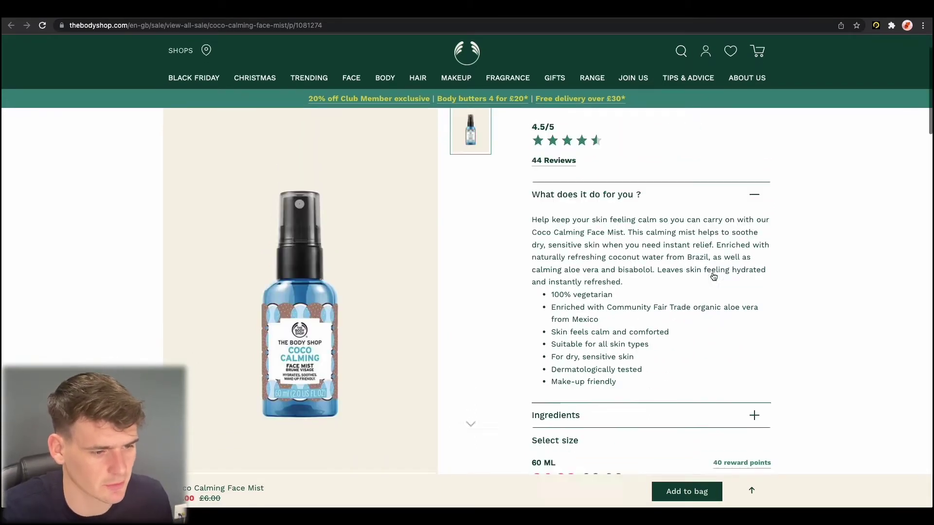
pyautogui.scroll(2, 535, 197)
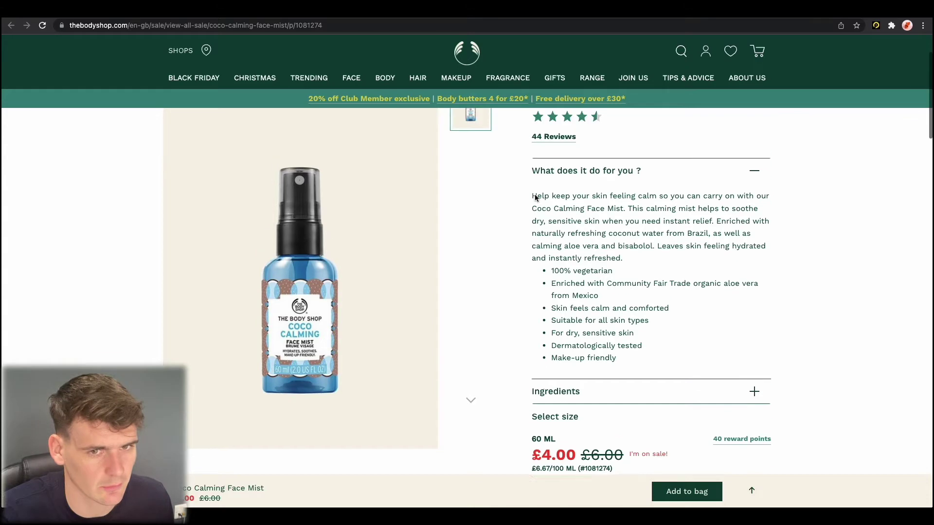
pyautogui.hotkey('ctrl', 'Tab')
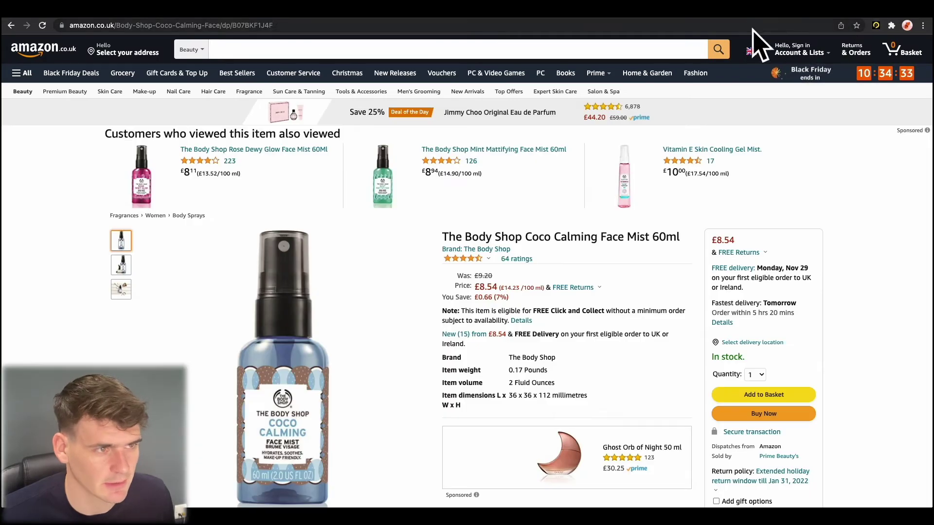
# Reload the mist listing, have Profitl calculate £0.32 profit at a £4 cost, and view its price graph
pyautogui.hotkey('ctrl', 'r')
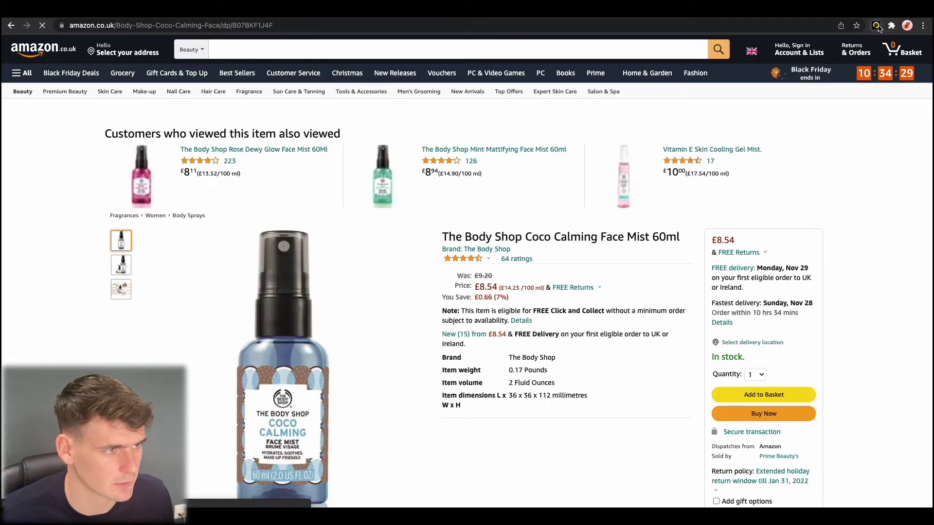
pyautogui.click(875, 26)
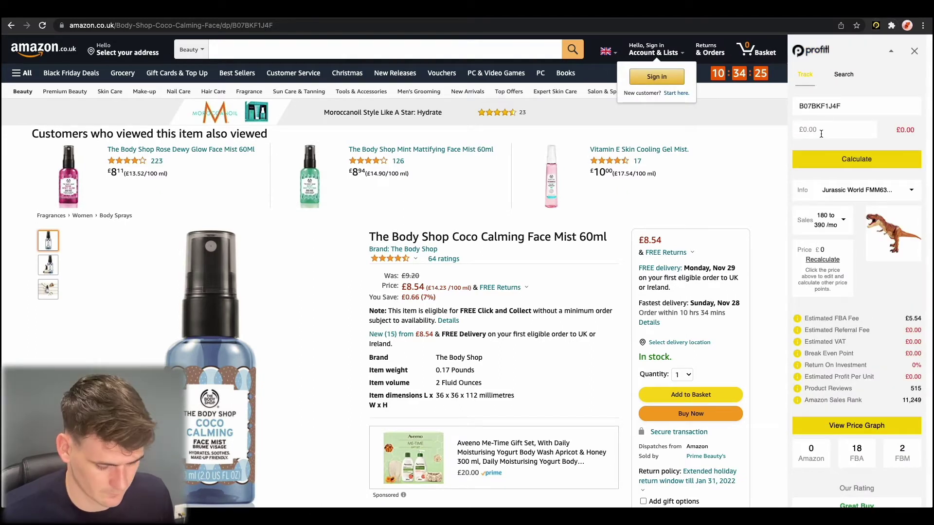
pyautogui.write('4')
pyautogui.click(849, 161)
pyautogui.scroll(-2, 862, 202)
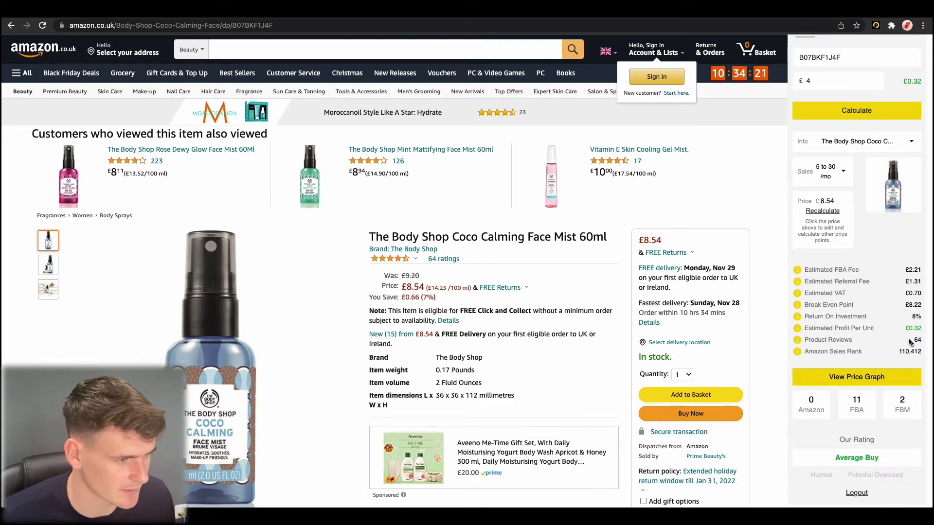
pyautogui.click(887, 381)
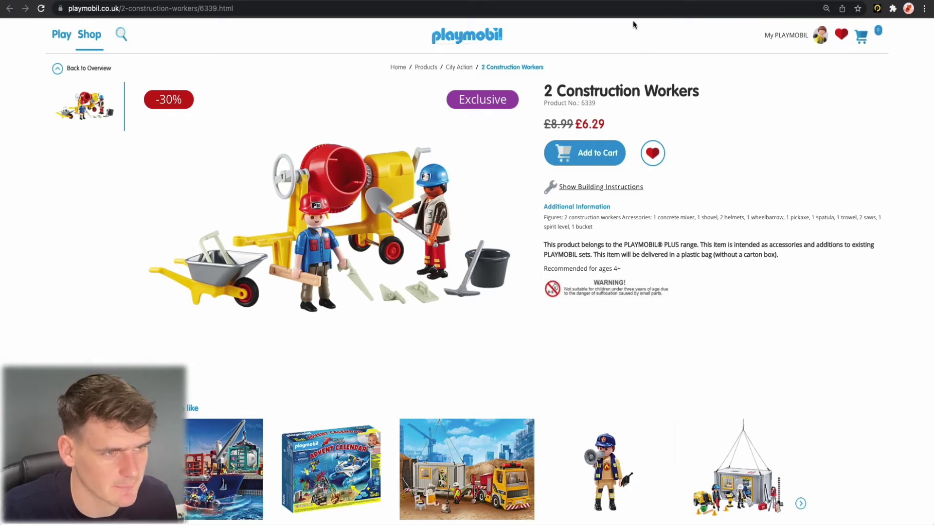
# Switch from the £6.29 Playmobil offer to the £18.99 Amazon listing for 2 Construction Workers
pyautogui.click(625, 3)
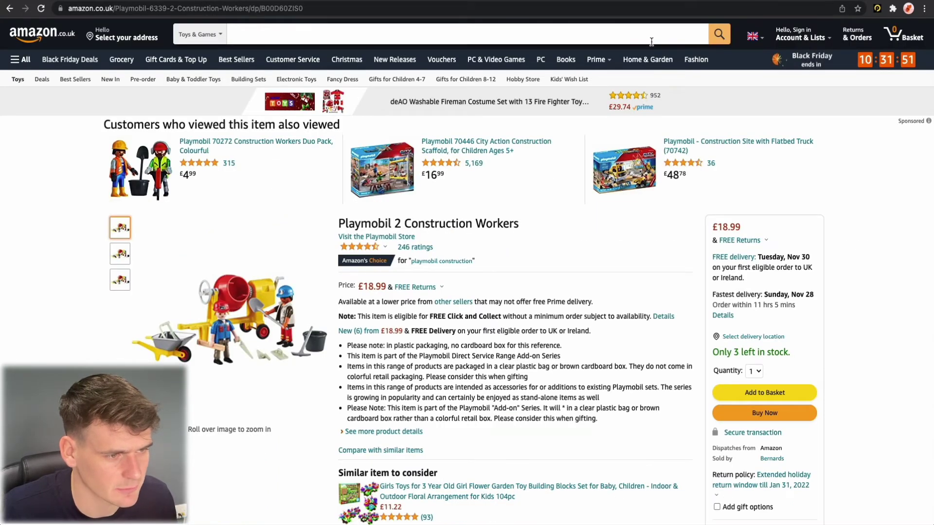
# Reload the Playmobil listing and have Profitl compute £7.22 profit per unit at a £6.29 cost
pyautogui.click(40, 8)
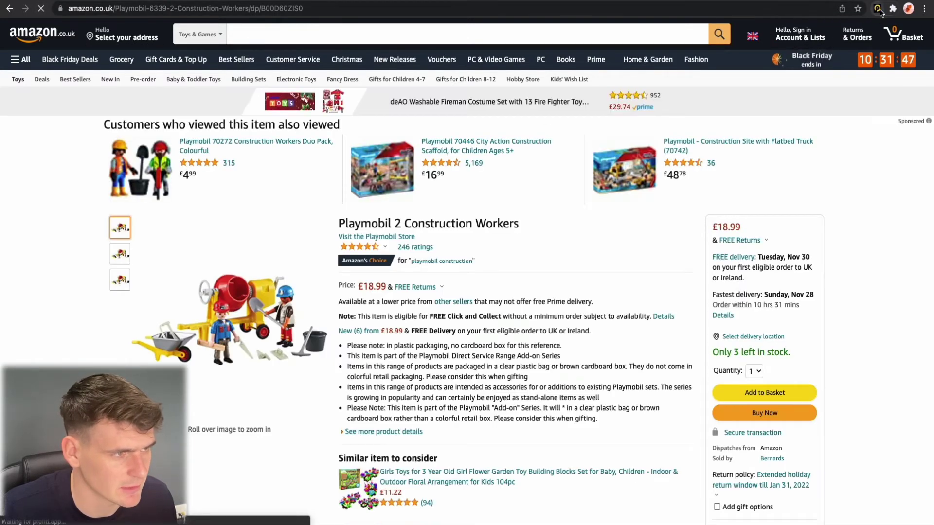
pyautogui.click(878, 9)
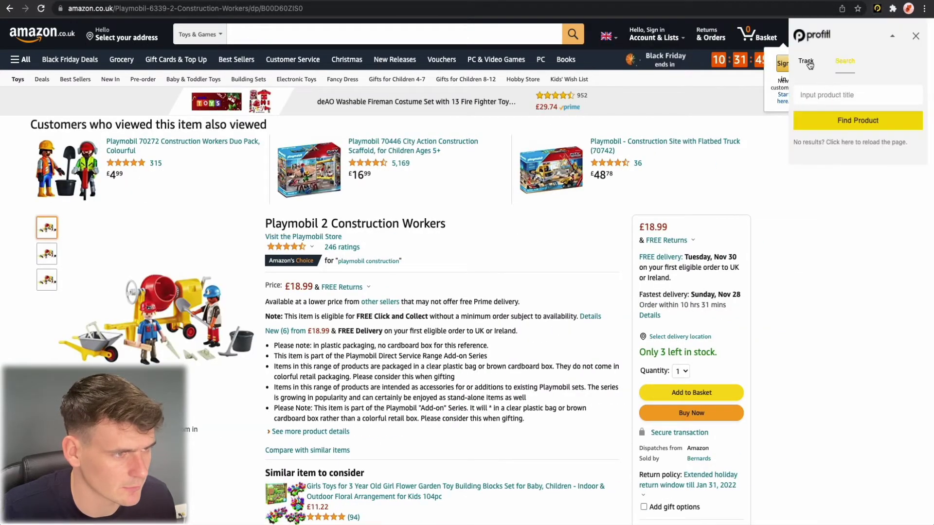
pyautogui.click(808, 63)
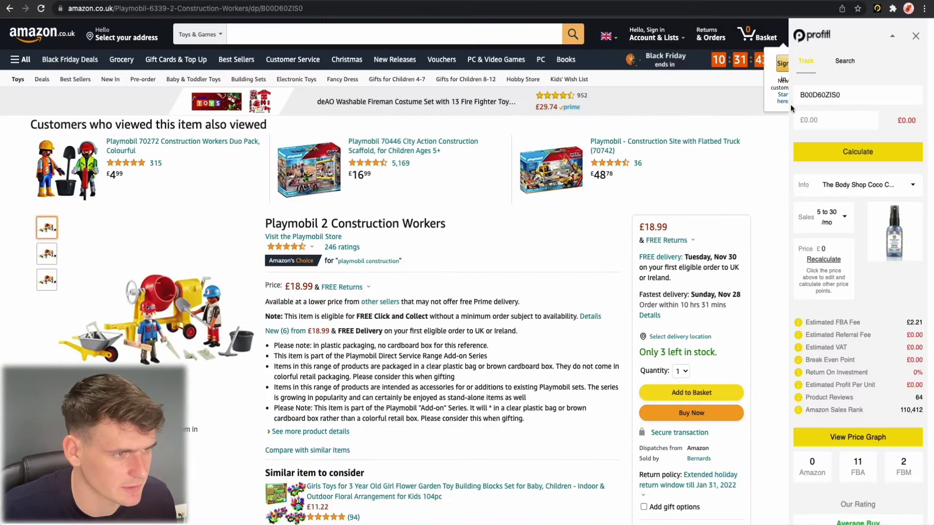
pyautogui.click(837, 120)
pyautogui.write('6.29')
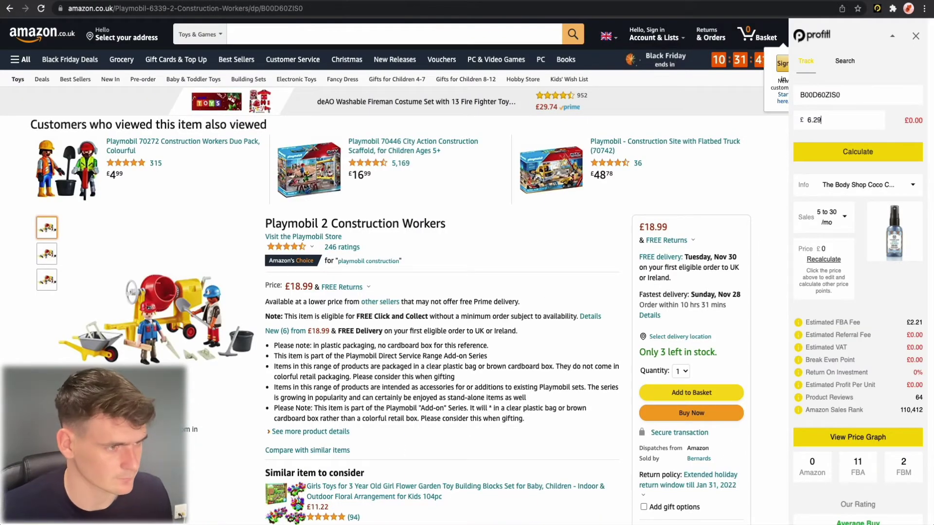
pyautogui.click(823, 151)
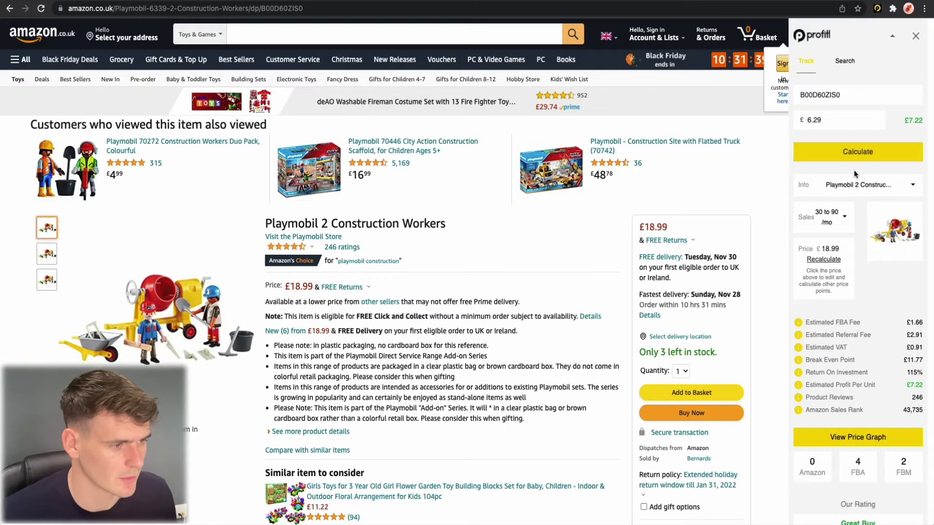
pyautogui.scroll(-2, 853, 171)
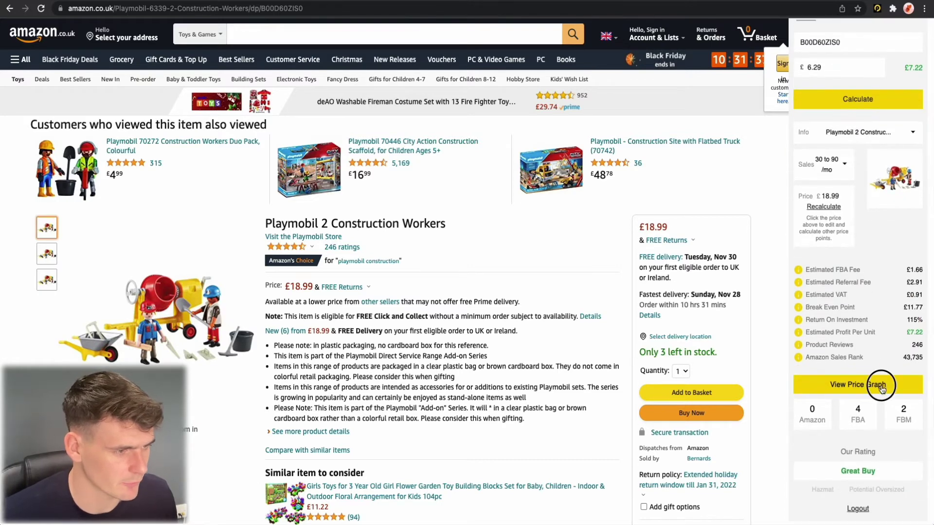
# Display the Playmobil price graph for September to November: Buy Box £18.99, sales rank 43,735
pyautogui.click(881, 388)
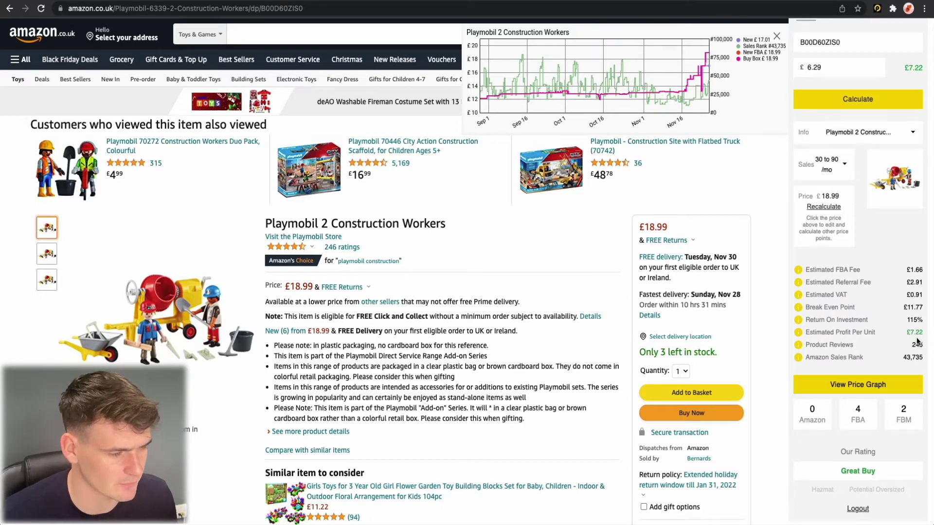
pyautogui.scroll(2, 914, 340)
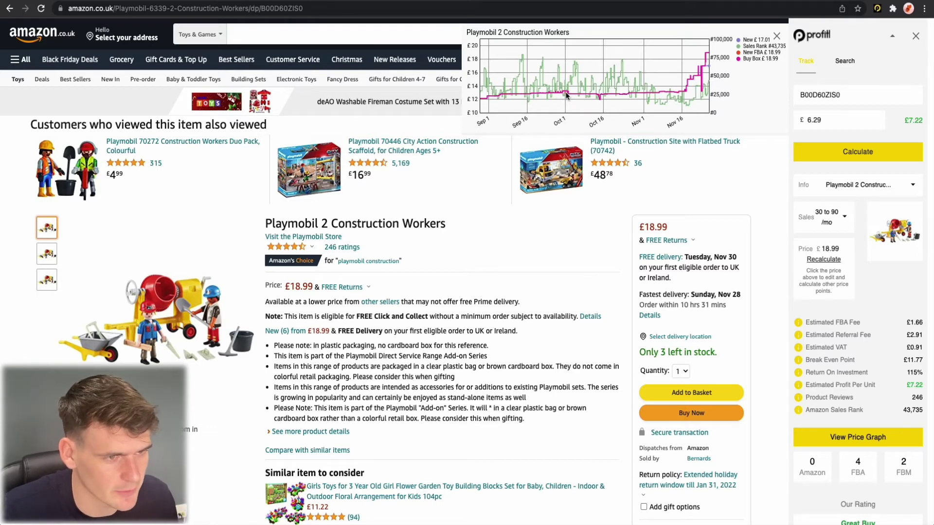
# Change Profitl's selling price from 18.99 to 13 and recalculate: £2.33 profit, 37% ROI
pyautogui.doubleClick(833, 248)
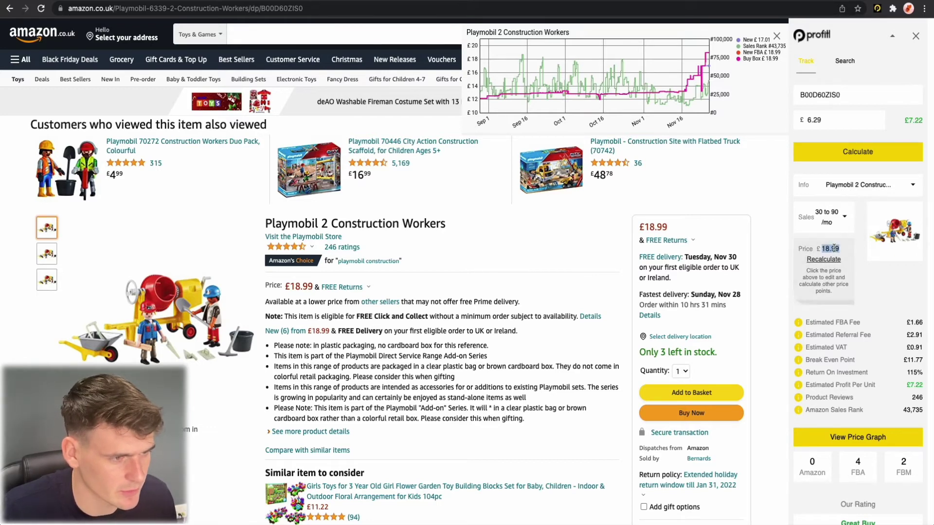
pyautogui.write('13')
pyautogui.click(864, 152)
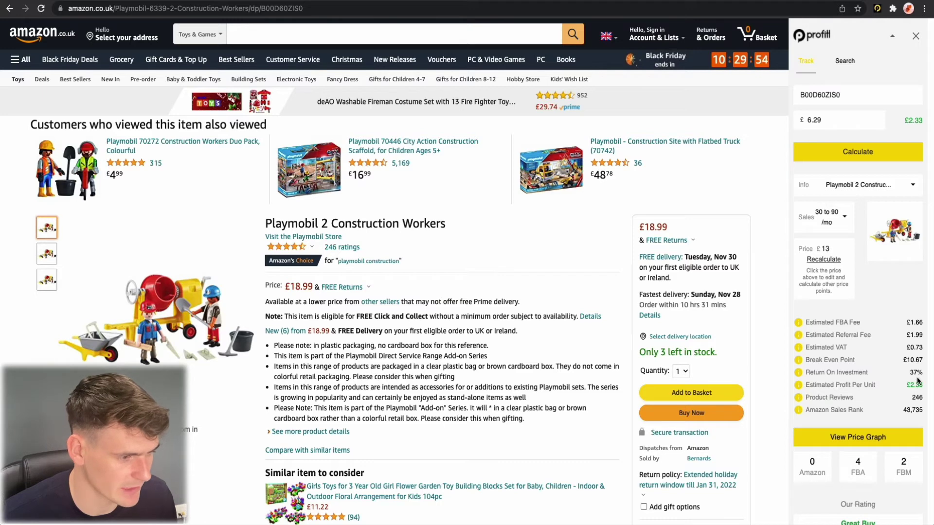
# Reopen the Playmobil price history graph before moving on to the Boglins King Dwork listing
pyautogui.click(871, 439)
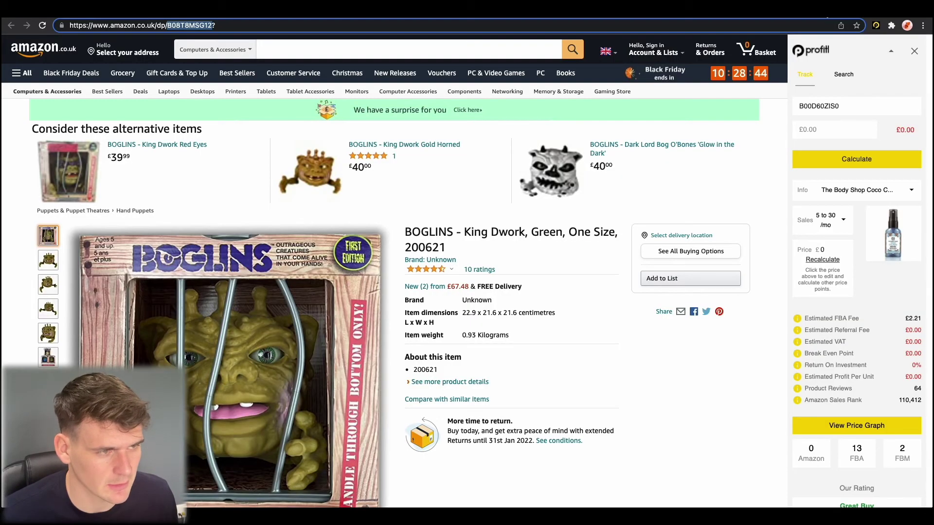
# Reopen Profitl on the BOGLINS King Dwork listing and calculate profit at a £33.72 buying price
pyautogui.click(914, 50)
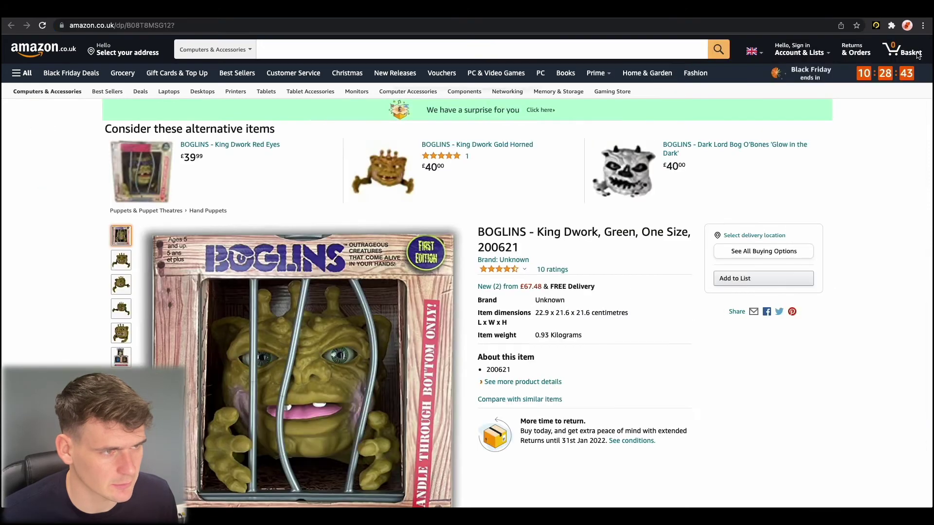
pyautogui.scroll(-1, 688, 188)
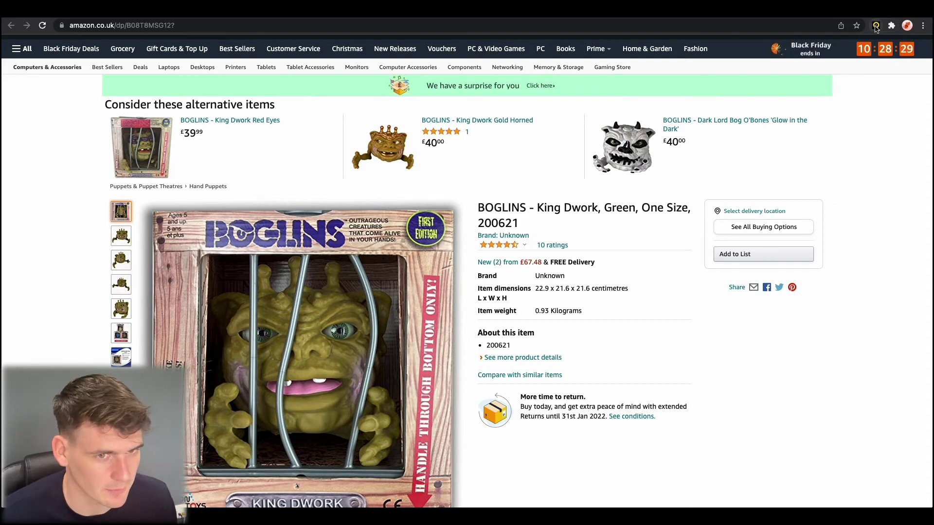
pyautogui.click(43, 26)
pyautogui.write('33.72')
pyautogui.click(839, 159)
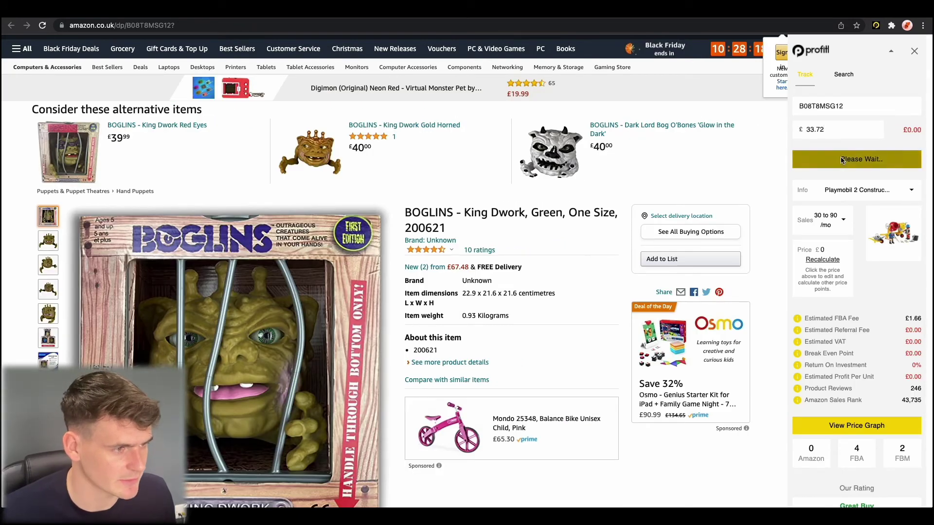
# Bring up the BOGLINS King Dwork price history graph beside Profitl's £16.63 profit, 49% ROI estimate
pyautogui.click(875, 426)
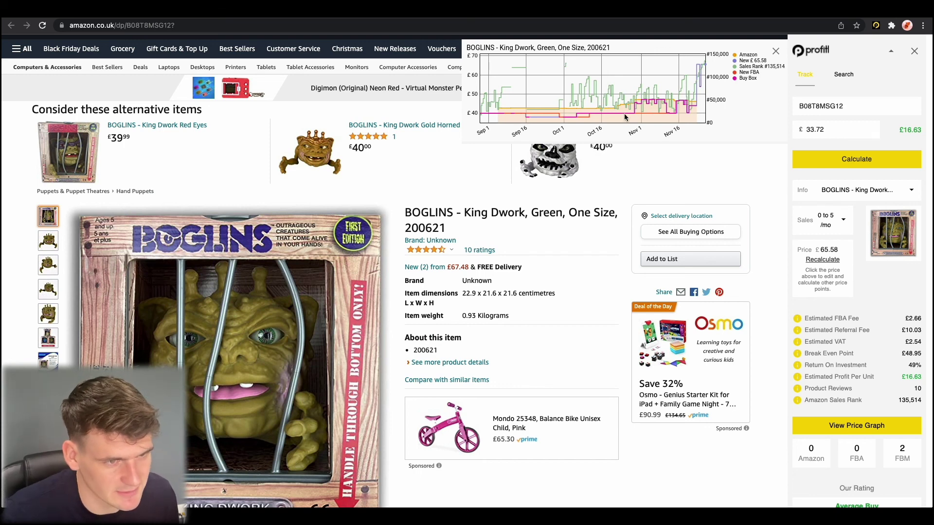
pyautogui.scroll(-1, 612, 113)
pyautogui.scroll(1, 618, 120)
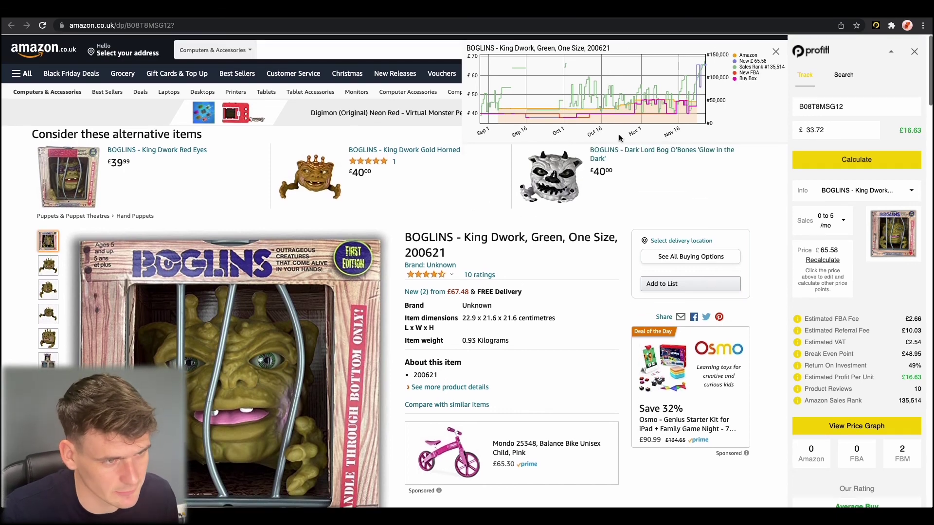